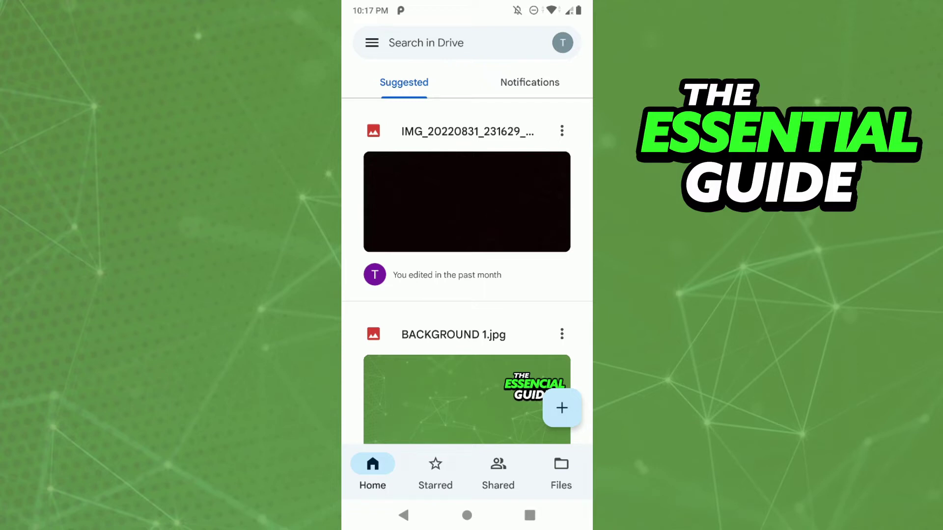
scroll(467, 265, down, 1)
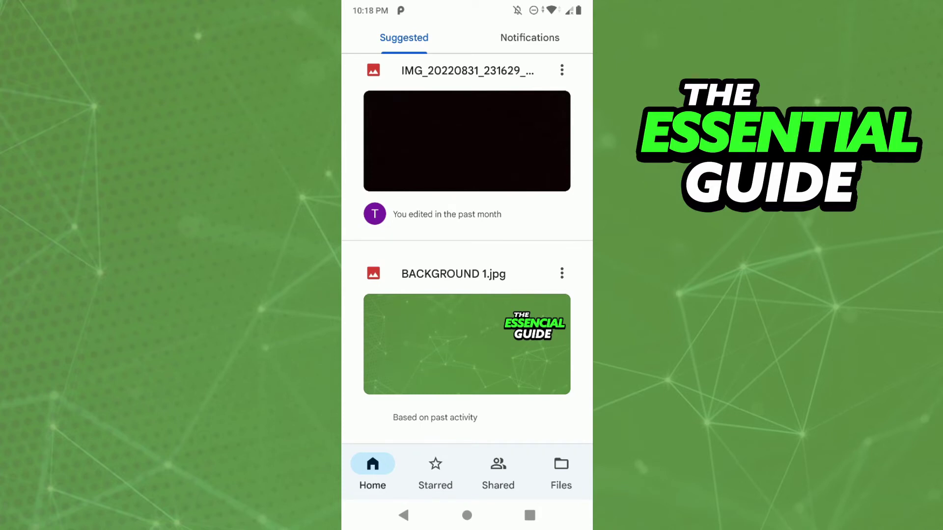
Step: Open the actions menu for BACKGROUND 1.jpg and scroll to show all file options
click(561, 273)
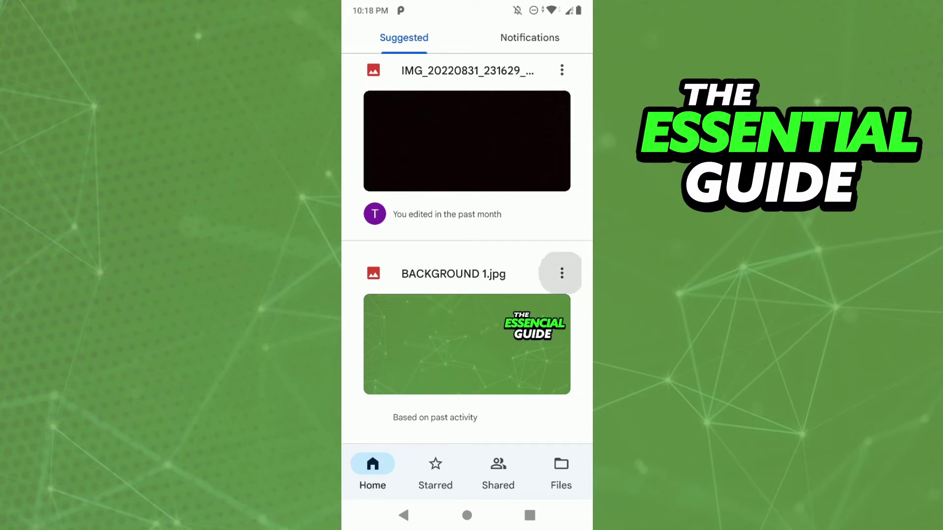
drag(466, 331, 466, 185)
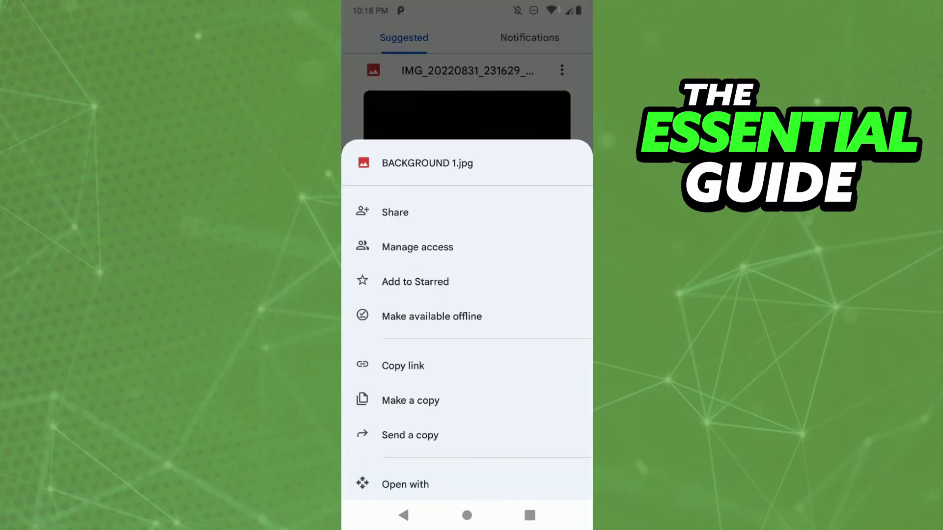